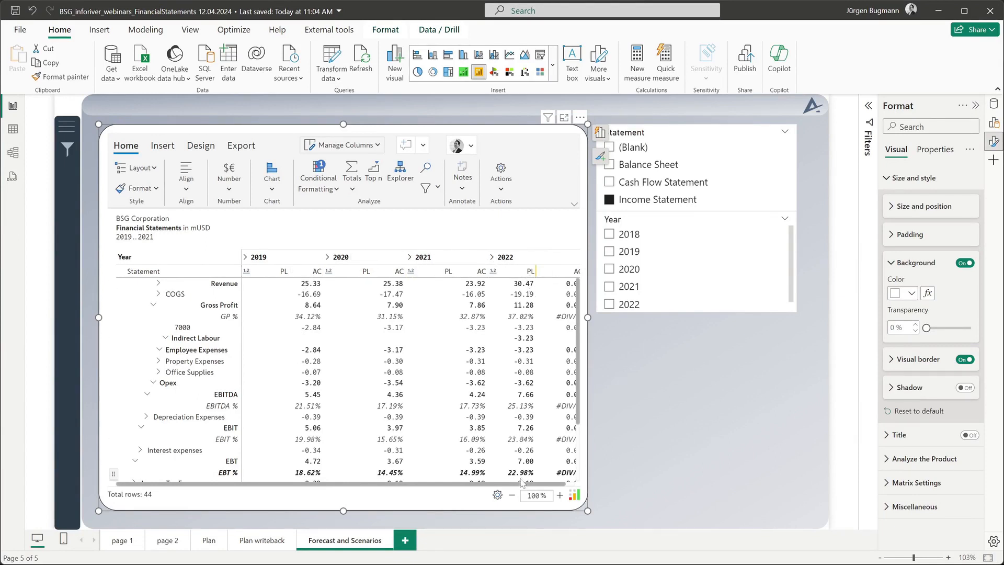
Show the Inforiver financial statements matrix in focus mode, revealing the full income statement down to Net Income.
{"action": "left_click_drag", "start_coordinate": [507, 485], "coordinate": [583, 478]}
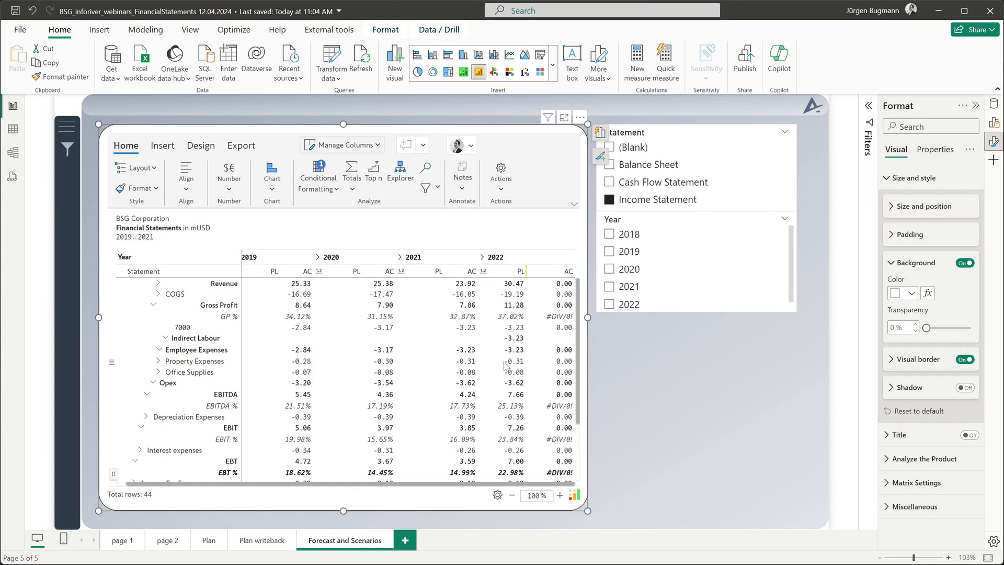
{"action": "left_click", "coordinate": [166, 148]}
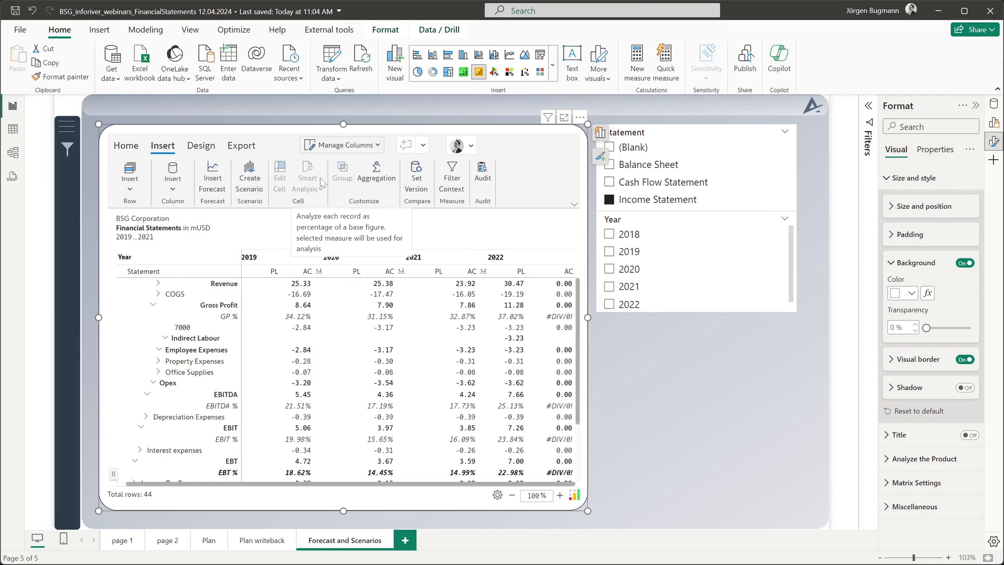
{"action": "left_click", "coordinate": [563, 118]}
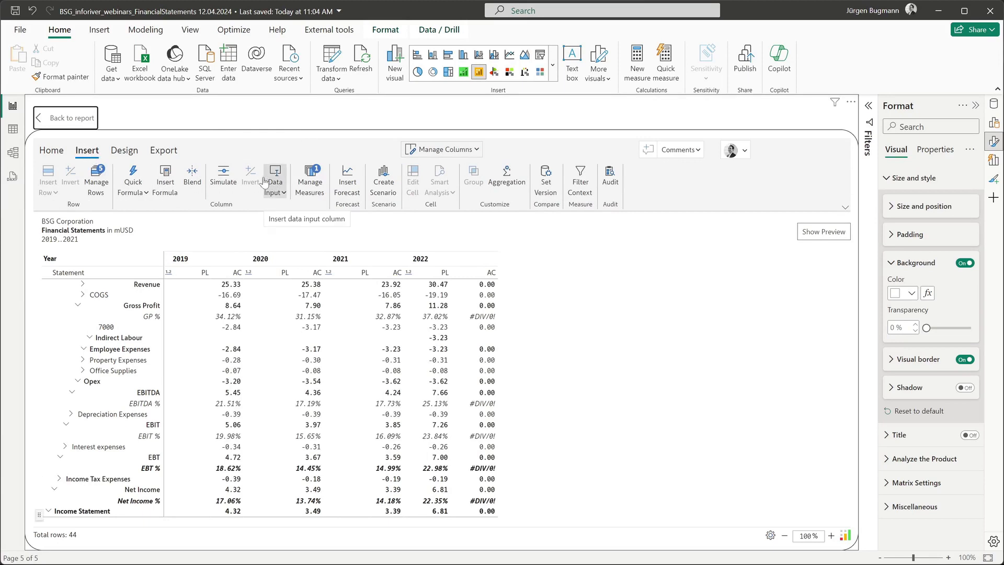
Start a new forecast measure named FC covering Jan 2022 to Jun 2022.
{"action": "left_click", "coordinate": [347, 182]}
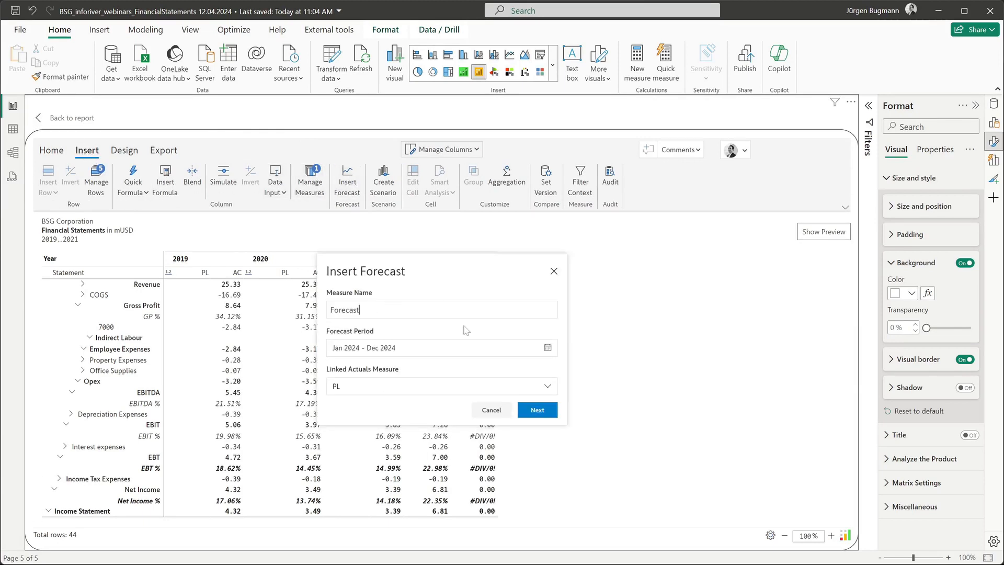
{"action": "left_click_drag", "start_coordinate": [360, 310], "coordinate": [279, 308]}
{"action": "type", "text": "FC"}
{"action": "left_click", "coordinate": [547, 347]}
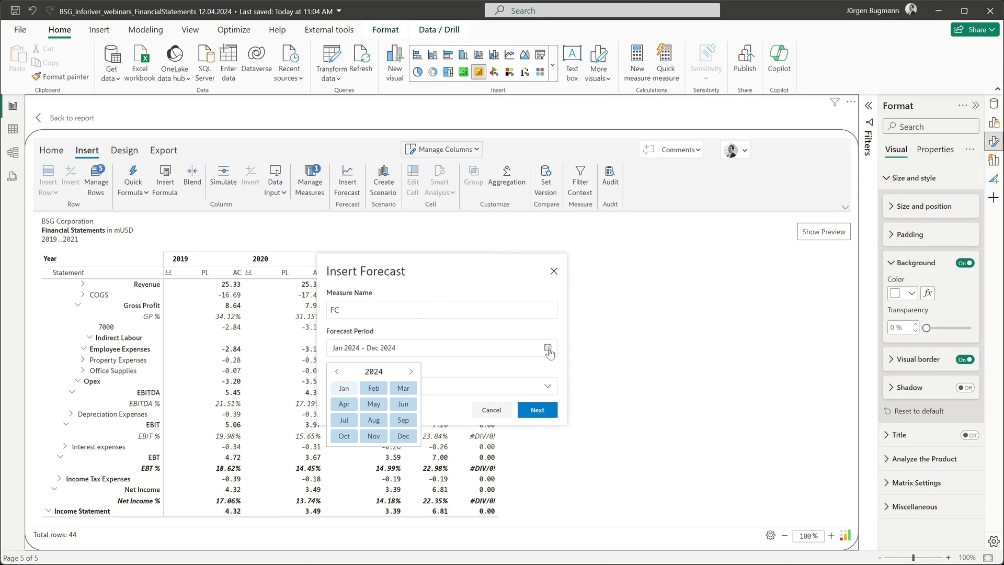
{"action": "left_click", "coordinate": [339, 371]}
{"action": "left_click", "coordinate": [338, 372]}
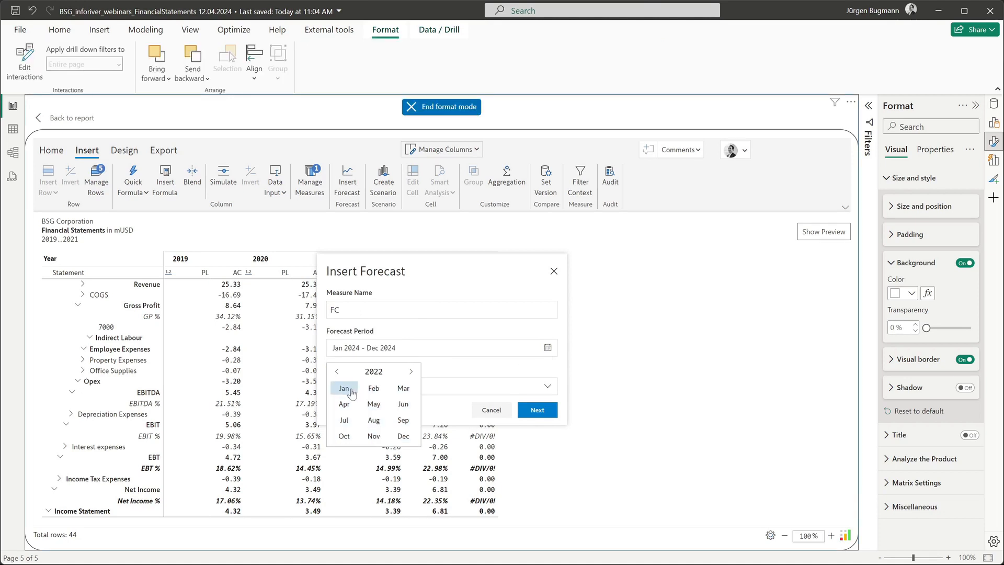
{"action": "left_click", "coordinate": [350, 393]}
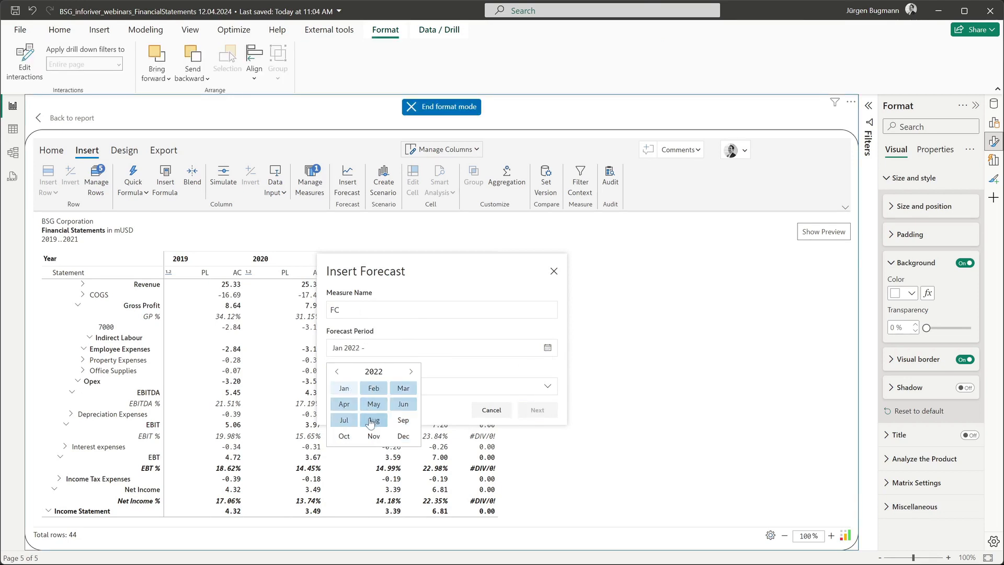
{"action": "left_click", "coordinate": [400, 406]}
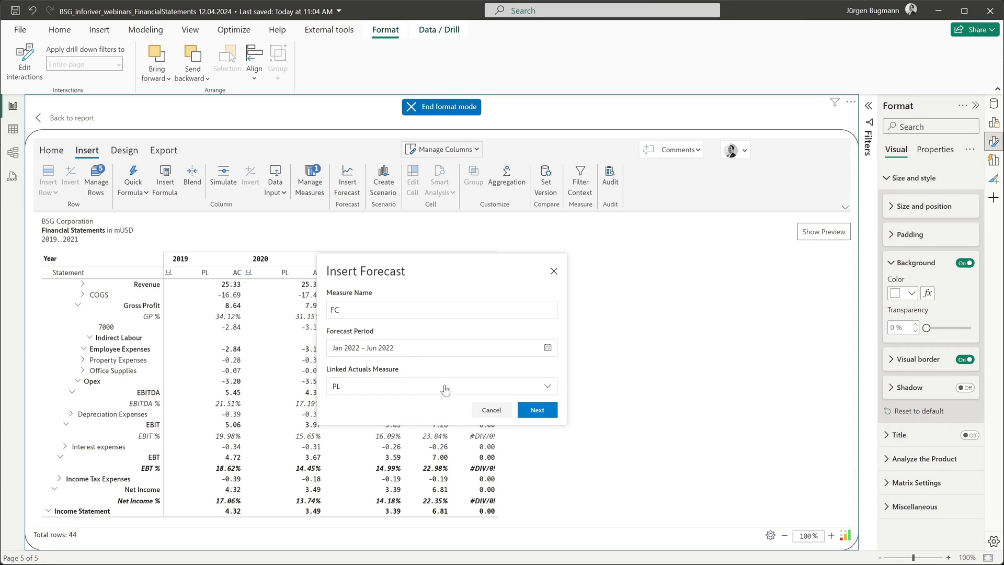
Link the FC forecast to the AC actuals and save it in Period Setup.
{"action": "left_click", "coordinate": [444, 388]}
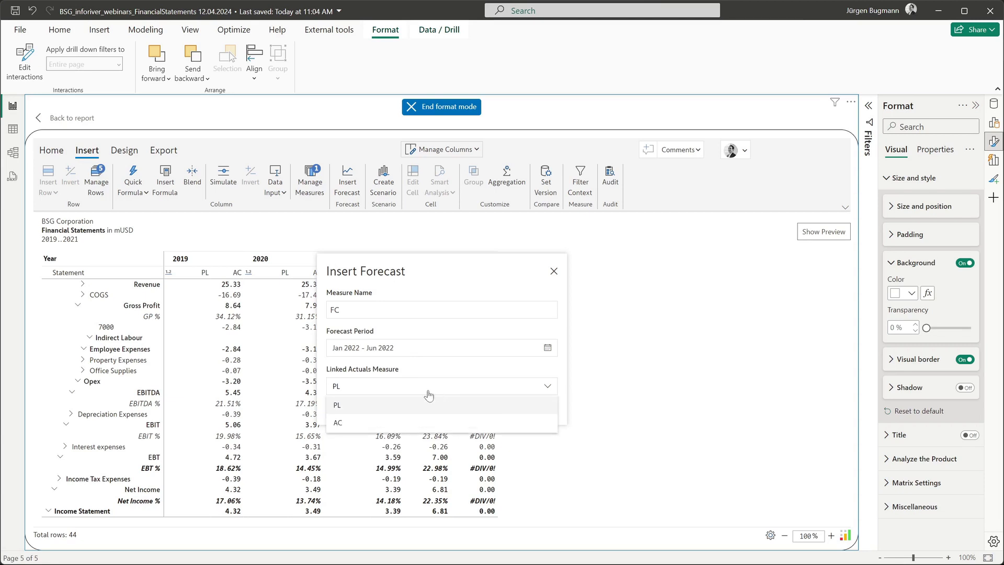
{"action": "left_click", "coordinate": [392, 422]}
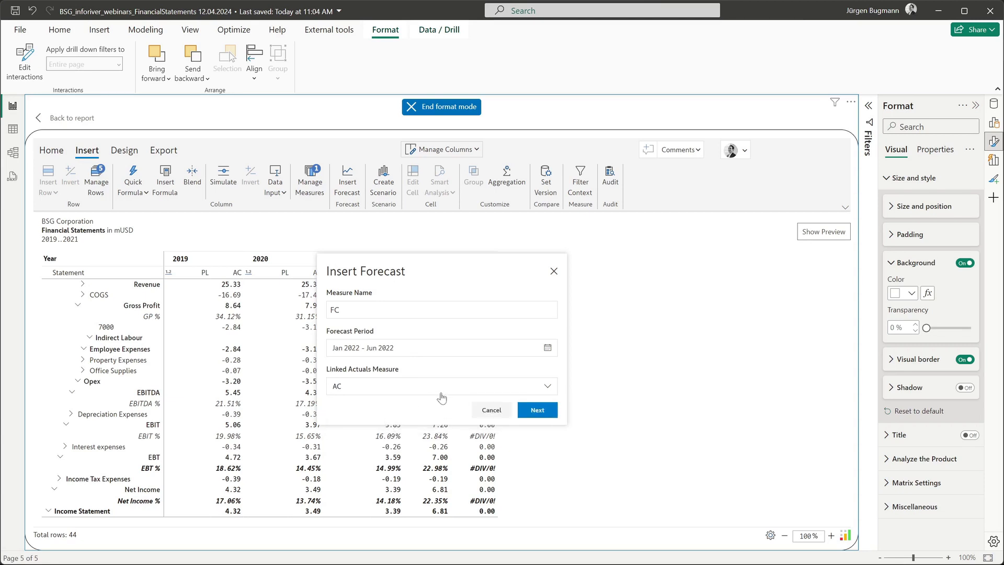
{"action": "left_click", "coordinate": [530, 410]}
{"action": "left_click_drag", "start_coordinate": [497, 217], "coordinate": [530, 237]}
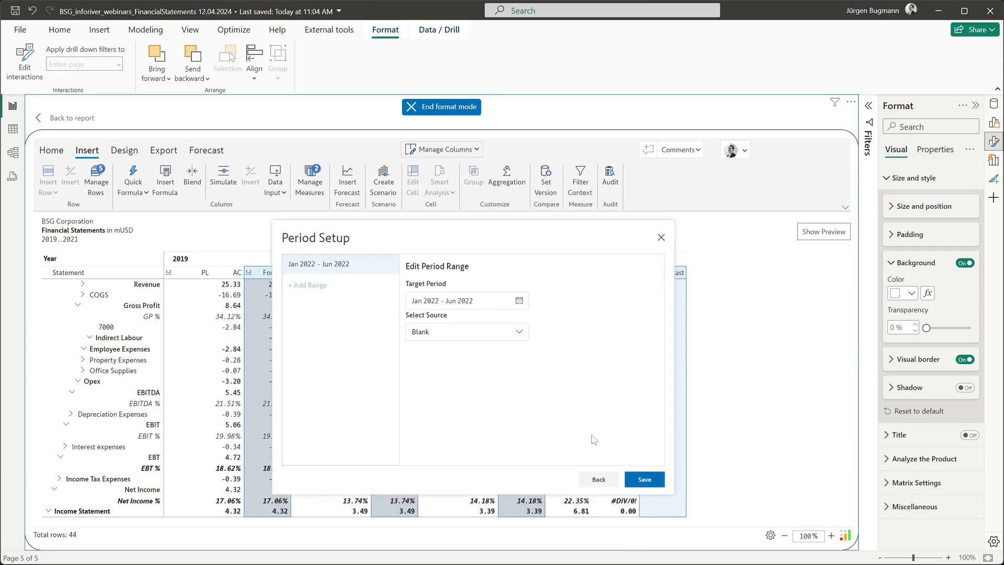
{"action": "left_click", "coordinate": [644, 478]}
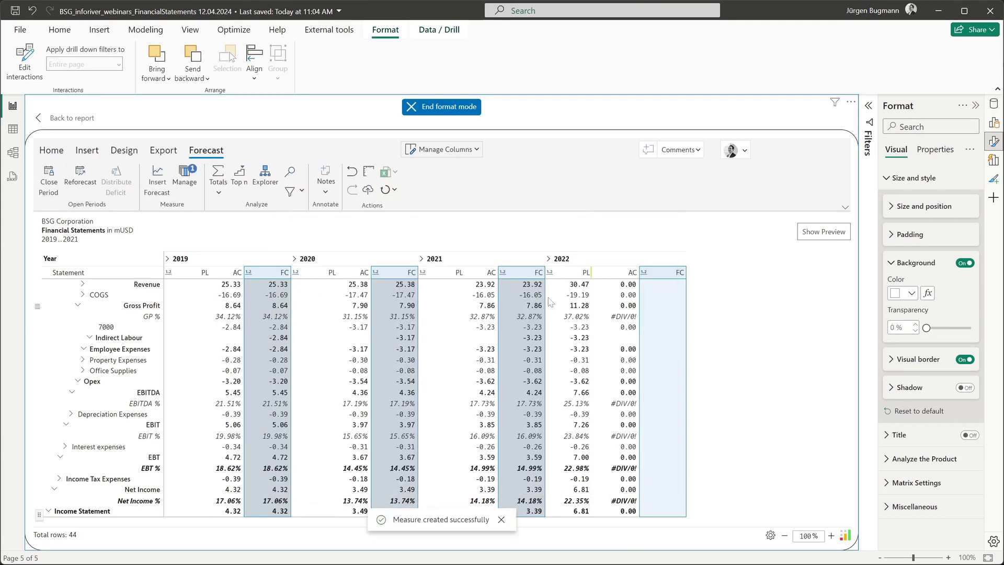
{"action": "left_click", "coordinate": [486, 274]}
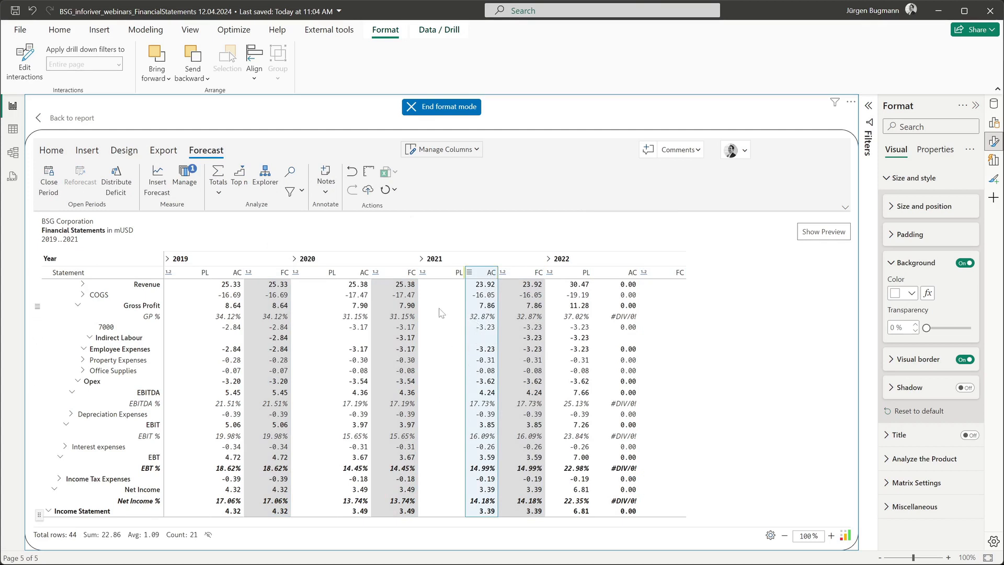
{"action": "left_click", "coordinate": [522, 277]}
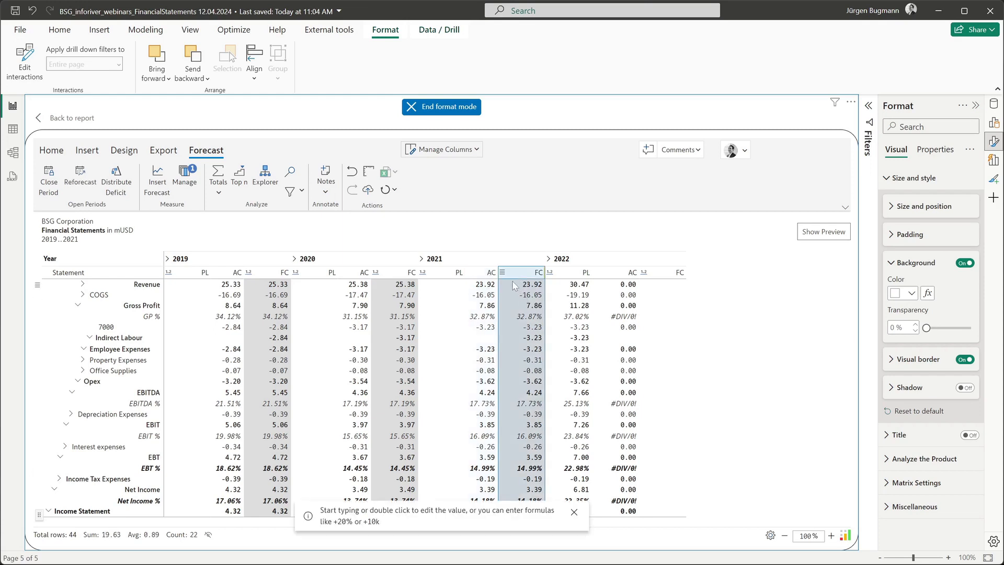
{"action": "left_click", "coordinate": [483, 274]}
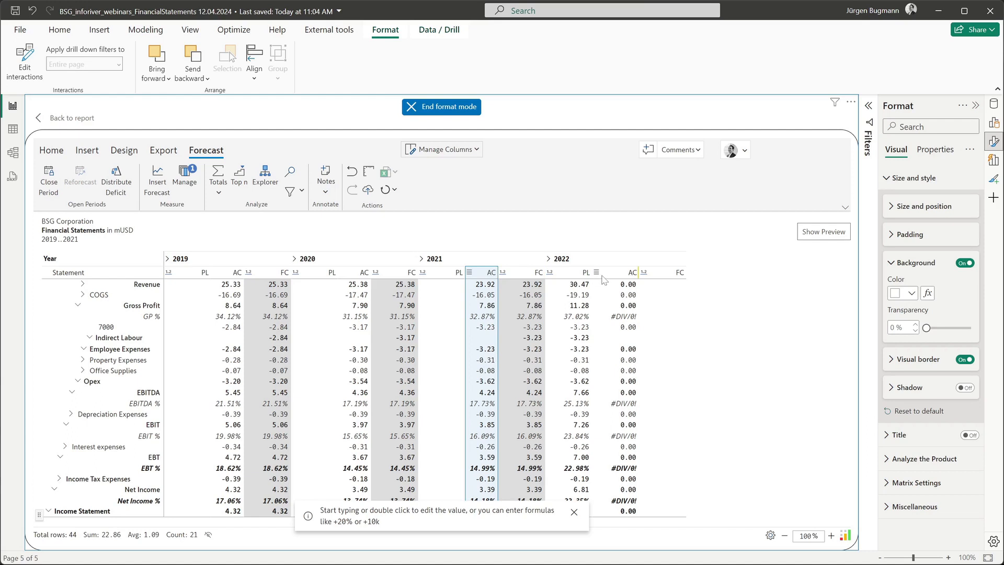
{"action": "left_click", "coordinate": [637, 294]}
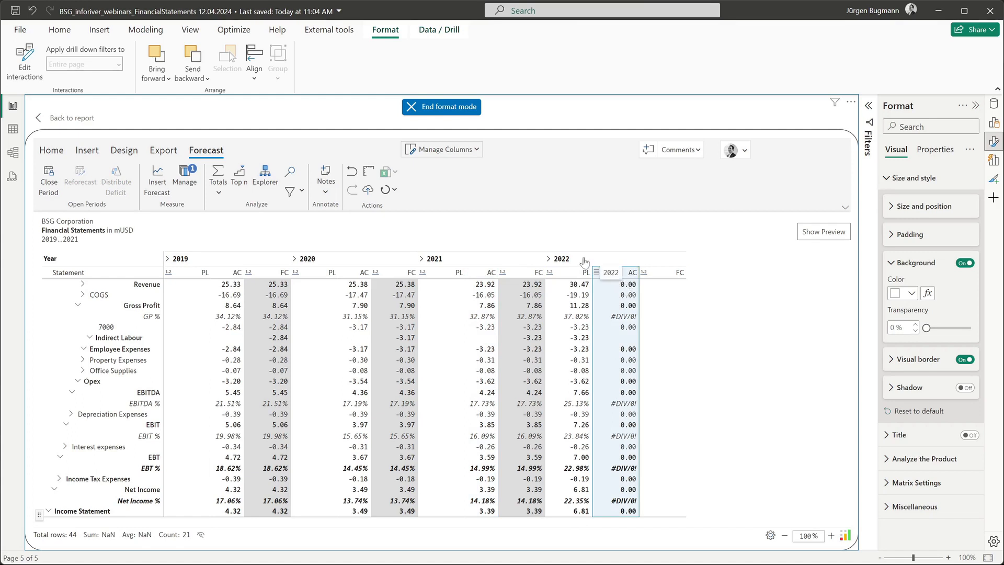
{"action": "left_click", "coordinate": [662, 285]}
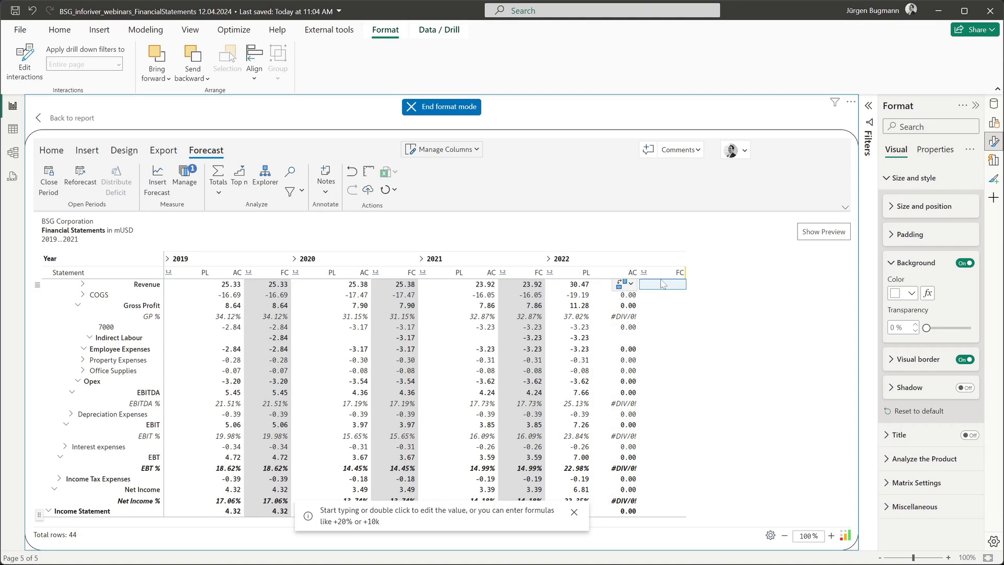
Enter 27m as 2022 FC Revenue, removing the faulty PL reference after the formula error.
{"action": "type", "text": "="}
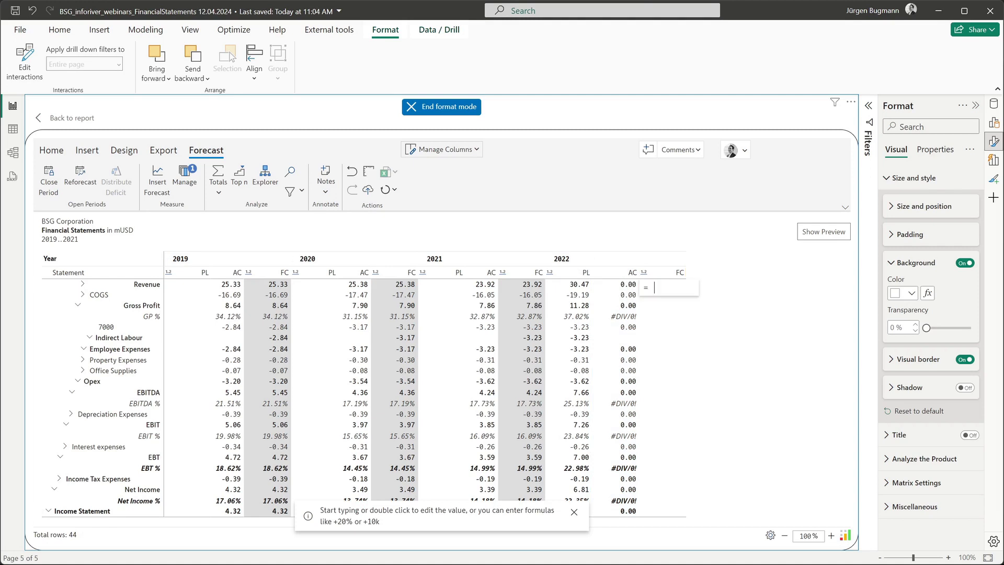
{"action": "left_click", "coordinate": [583, 287]}
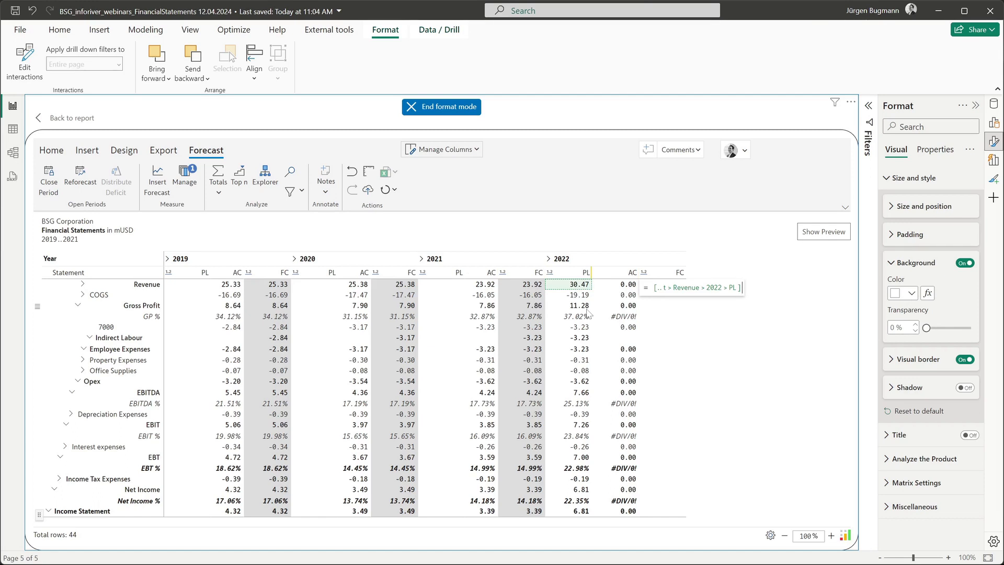
{"action": "type", "text": "27m"}
{"action": "key", "text": "Return"}
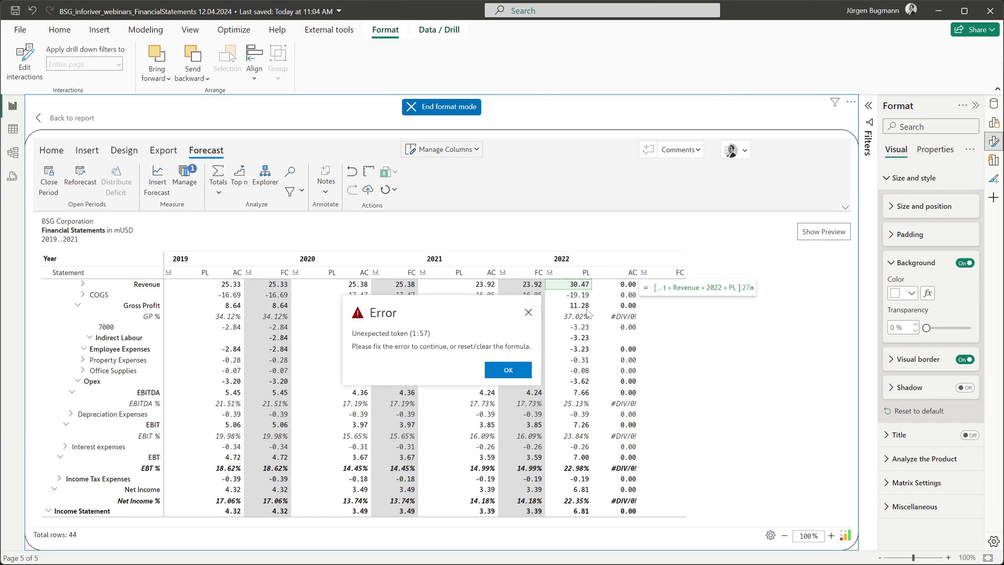
{"action": "left_click", "coordinate": [510, 371]}
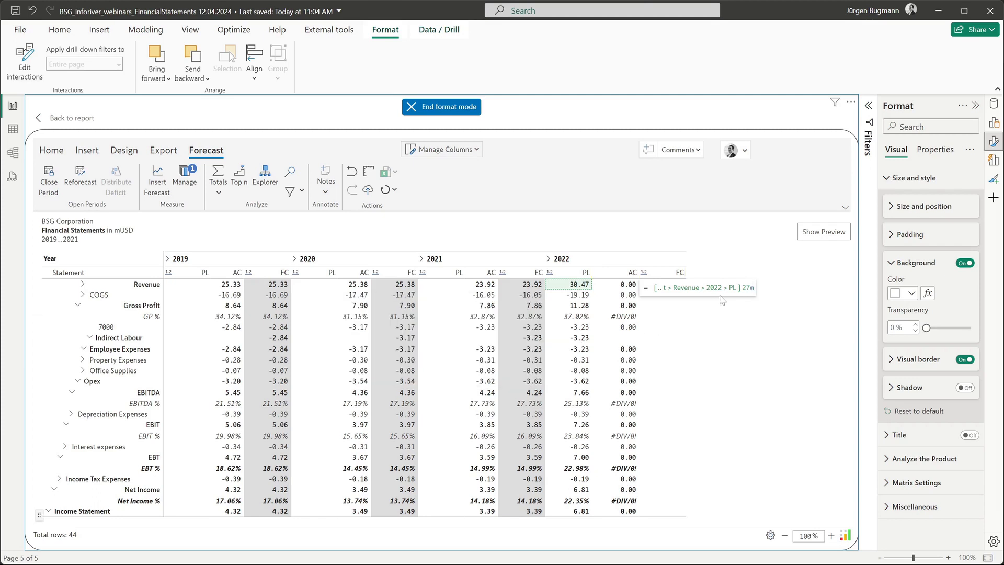
{"action": "left_click_drag", "start_coordinate": [755, 287], "coordinate": [739, 287]}
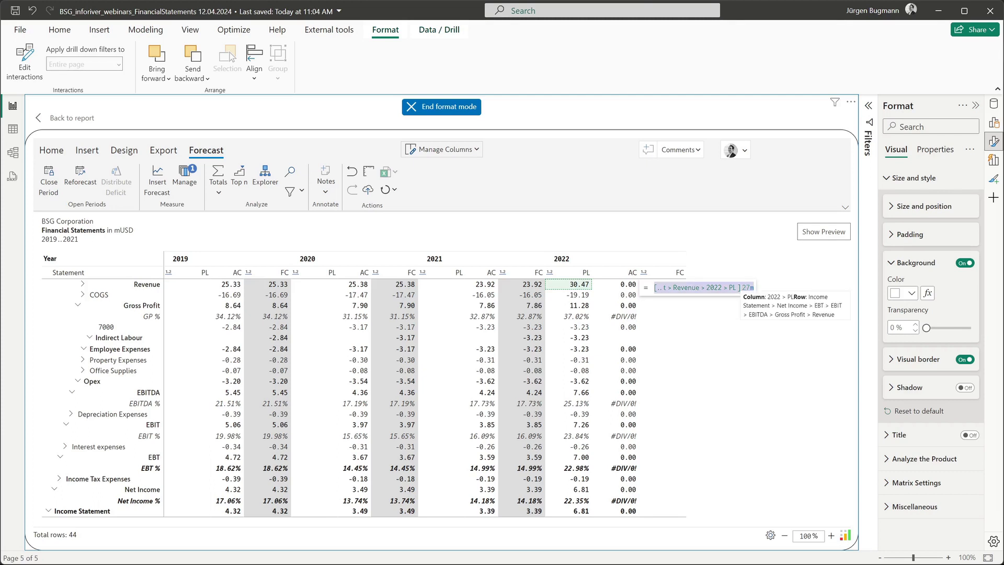
{"action": "key", "text": "BackSpace"}
{"action": "type", "text": "27"}
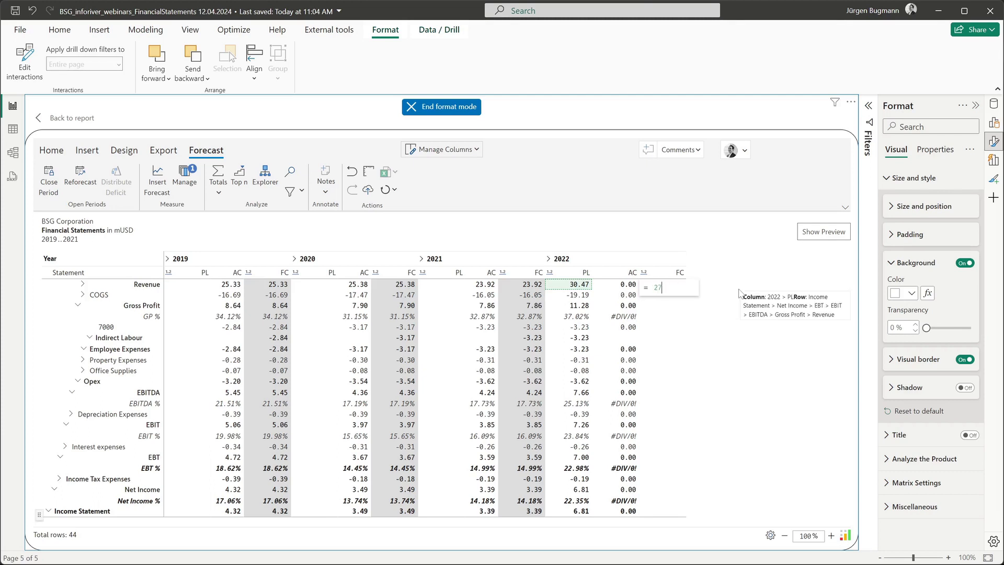
{"action": "type", "text": "m"}
{"action": "key", "text": "Return"}
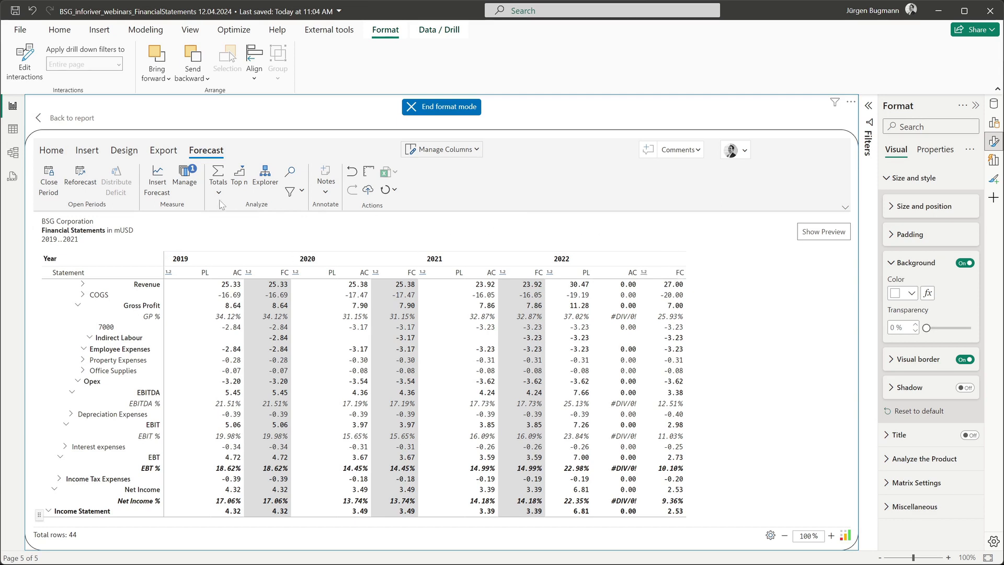
Review the FC forecast measure's settings, then close the forecast settings panel.
{"action": "left_click", "coordinate": [193, 189]}
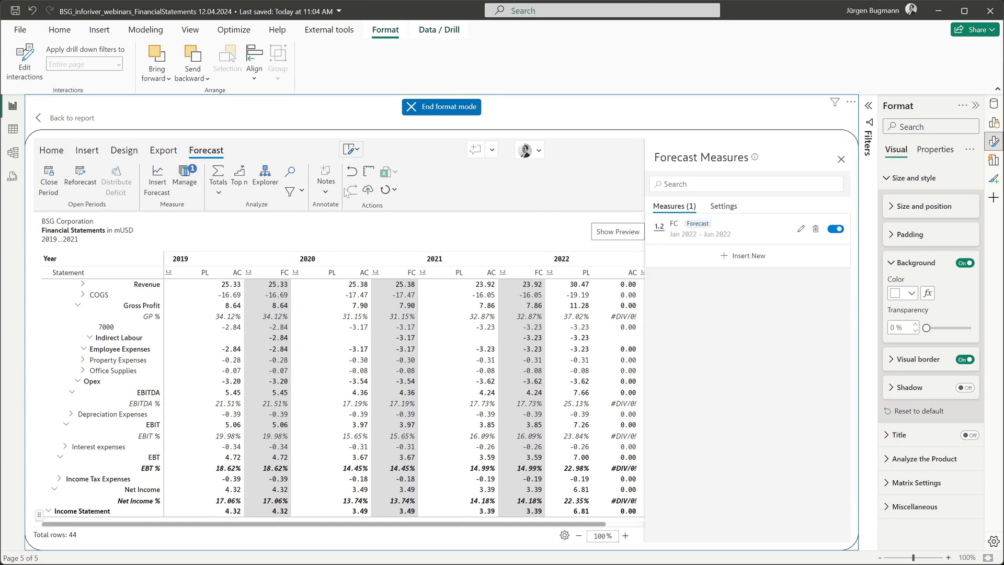
{"action": "left_click", "coordinate": [803, 230]}
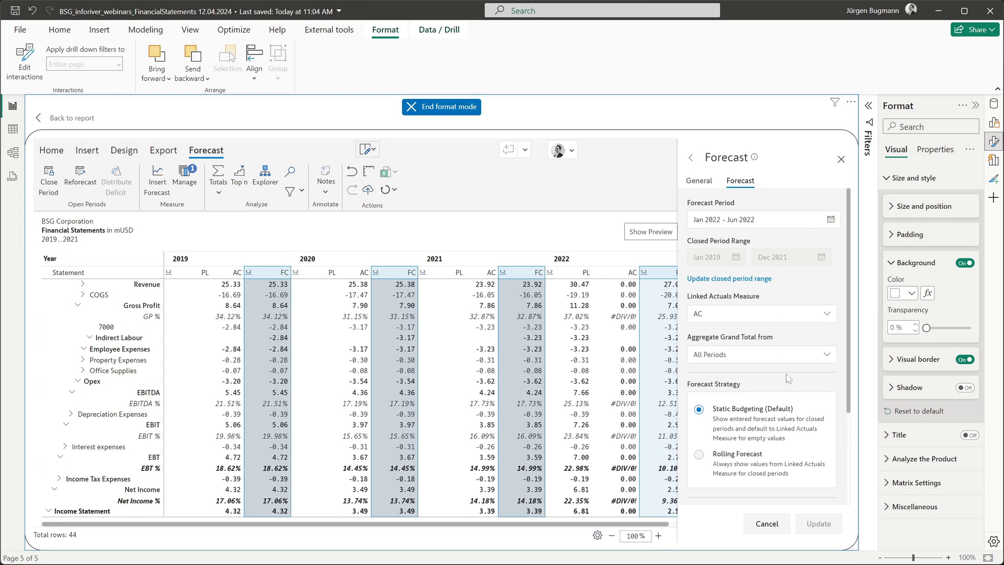
{"action": "scroll", "coordinate": [788, 404], "scroll_direction": "down", "scroll_amount": 3}
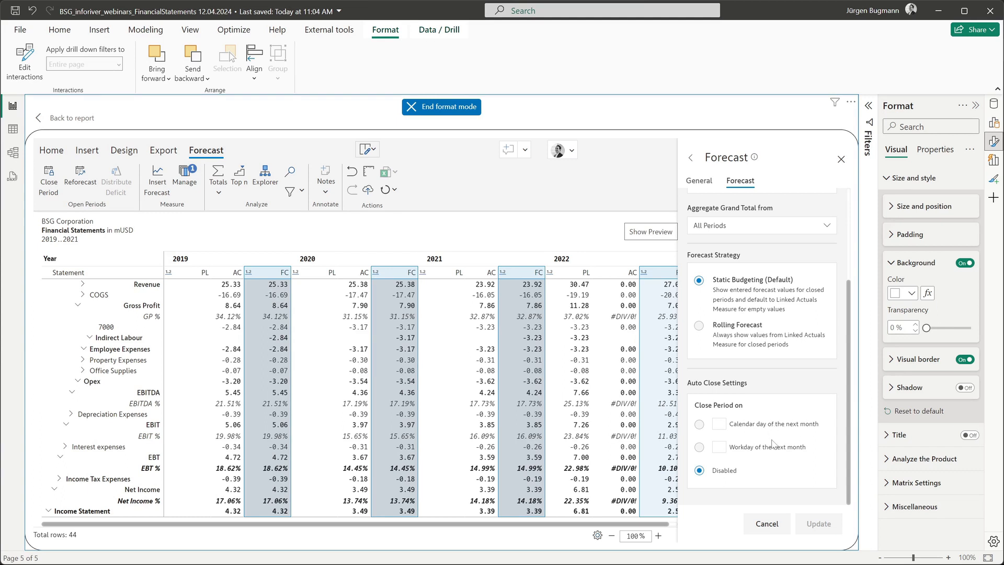
{"action": "scroll", "coordinate": [772, 444], "scroll_direction": "up", "scroll_amount": 3}
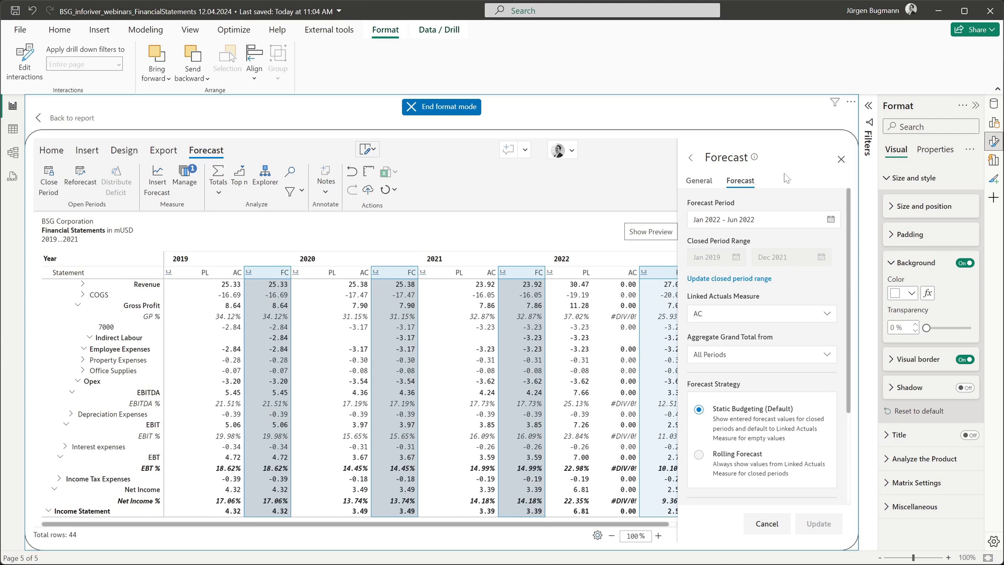
{"action": "left_click", "coordinate": [841, 161]}
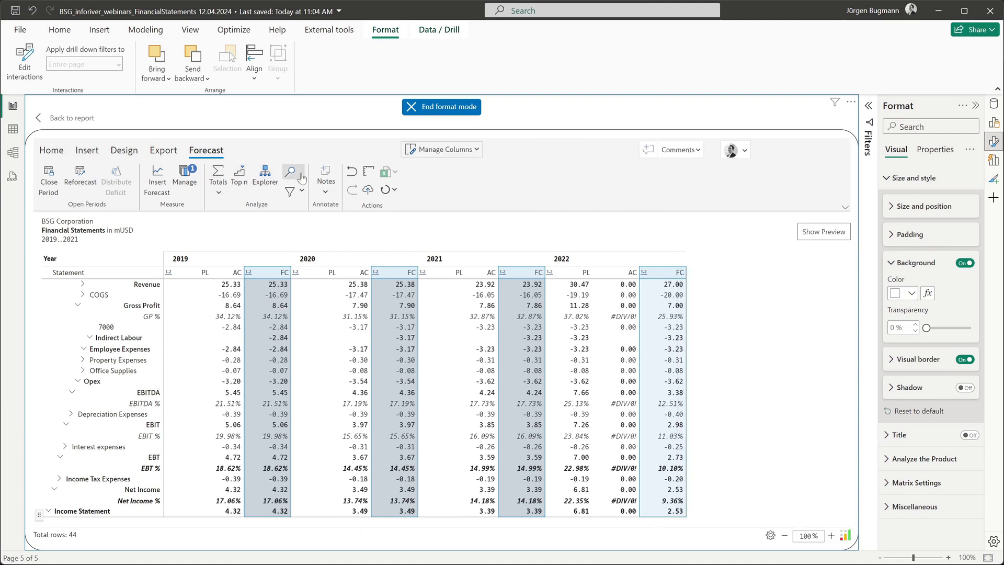
In Manage Columns > Versions, set FC as the Forecast measure and update the matrix.
{"action": "left_click", "coordinate": [444, 149]}
{"action": "left_click", "coordinate": [531, 178]}
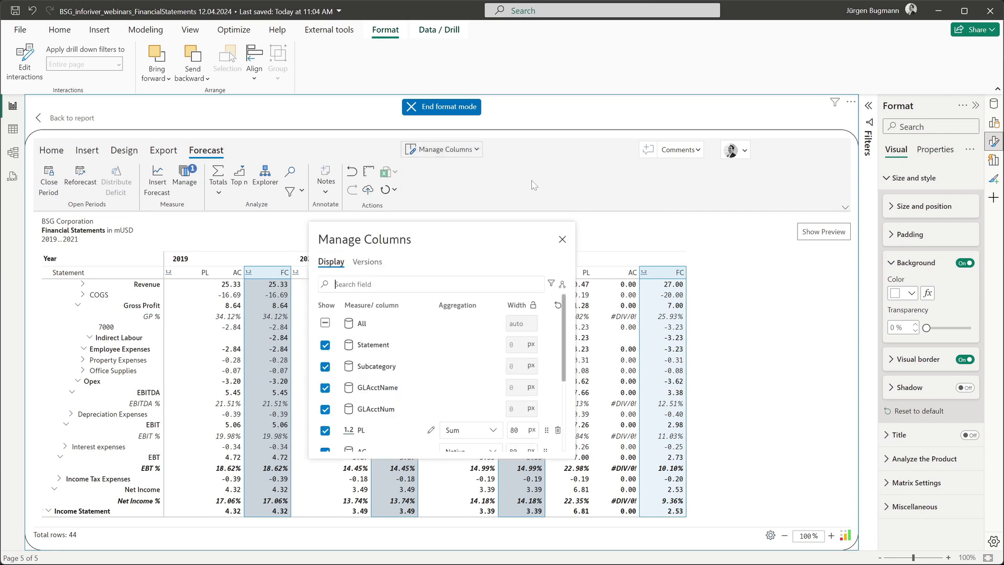
{"action": "left_click", "coordinate": [366, 262]}
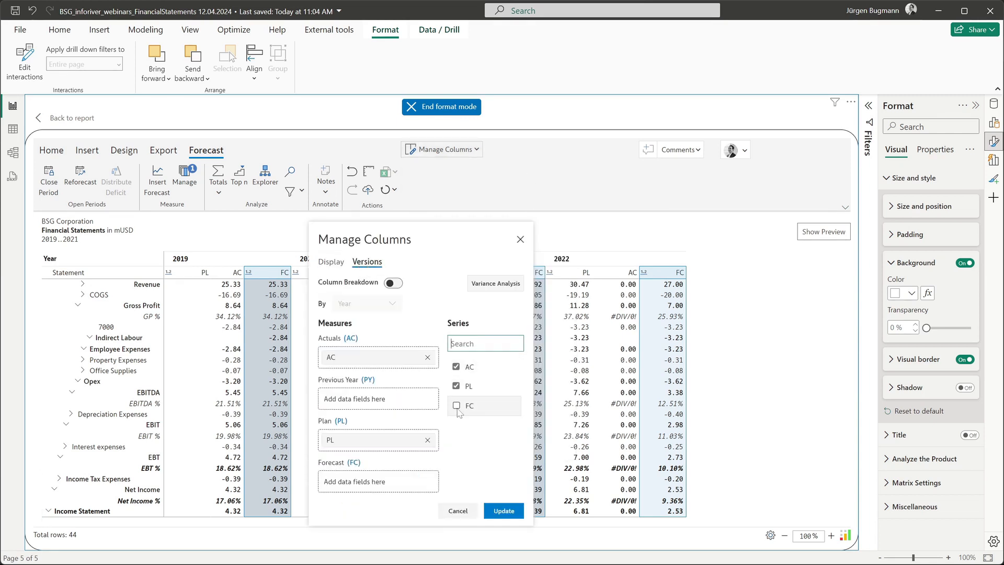
{"action": "left_click_drag", "start_coordinate": [458, 411], "coordinate": [378, 478]}
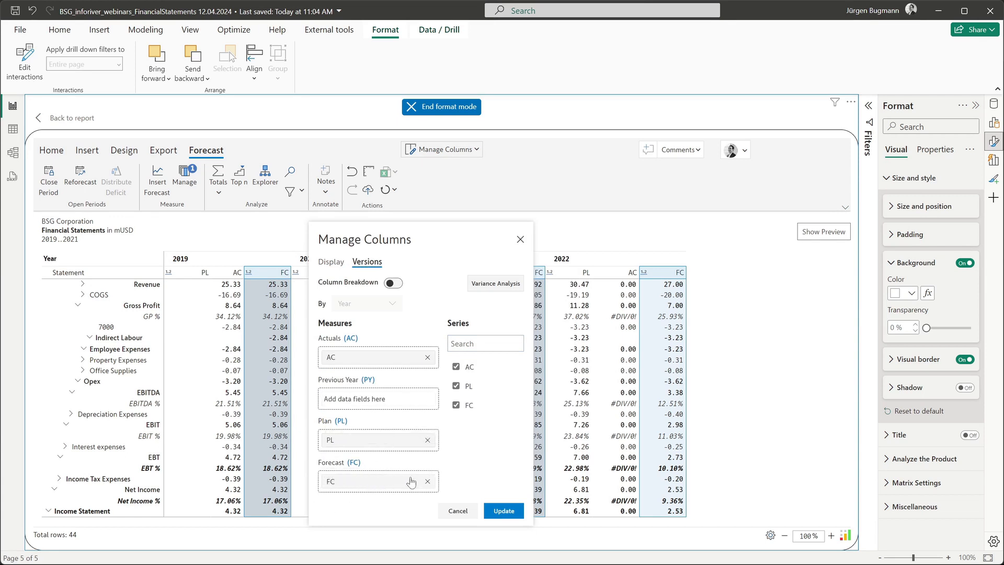
{"action": "left_click", "coordinate": [503, 511]}
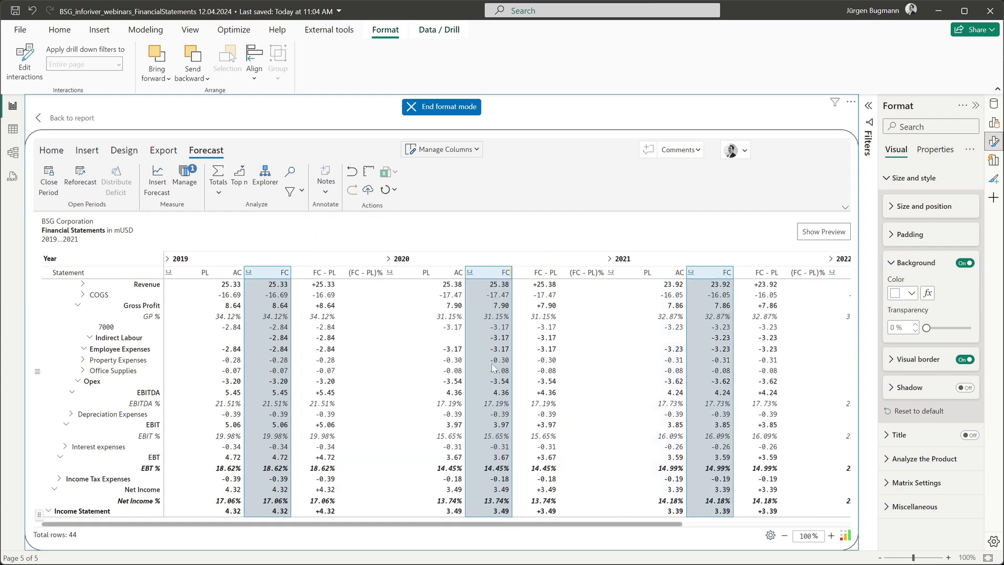
Uncheck the FC − PL and (FC − PL)% columns, leaving PL, AC and FC per year.
{"action": "left_click", "coordinate": [322, 274]}
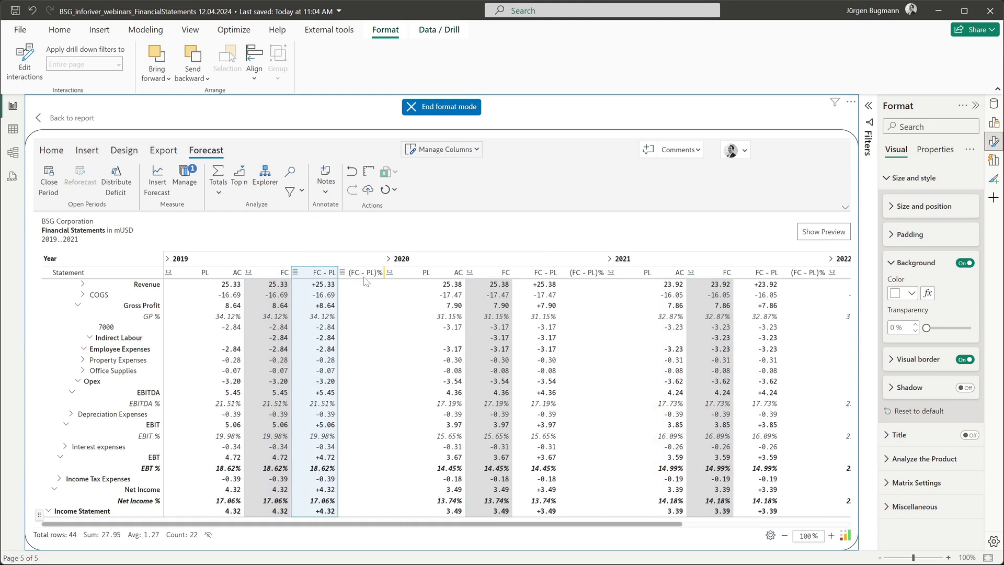
{"action": "left_click", "coordinate": [365, 277]}
{"action": "left_click", "coordinate": [318, 275]}
{"action": "left_click", "coordinate": [442, 149]}
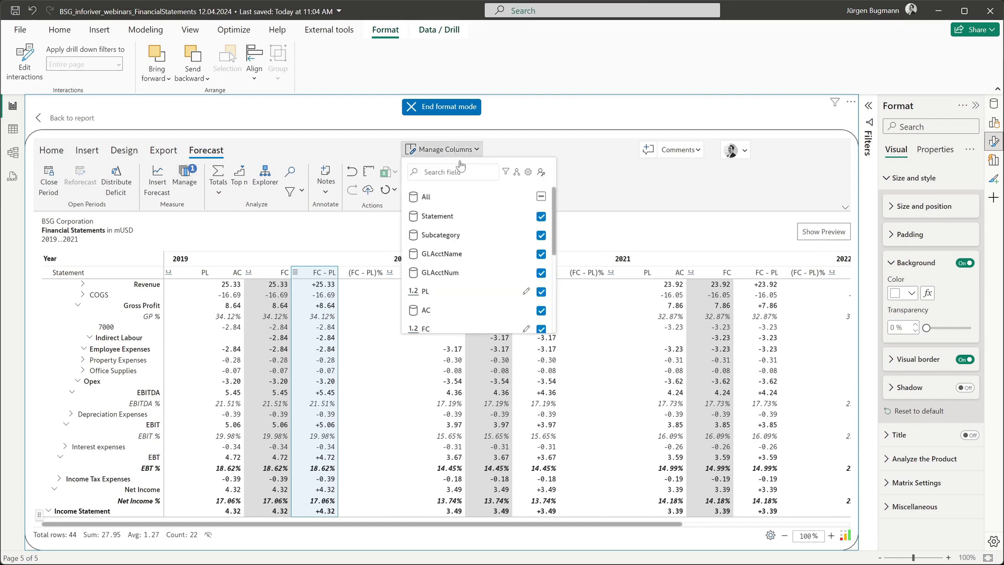
{"action": "scroll", "coordinate": [506, 282], "scroll_direction": "down", "scroll_amount": 3}
{"action": "scroll", "coordinate": [507, 283], "scroll_direction": "down", "scroll_amount": 2}
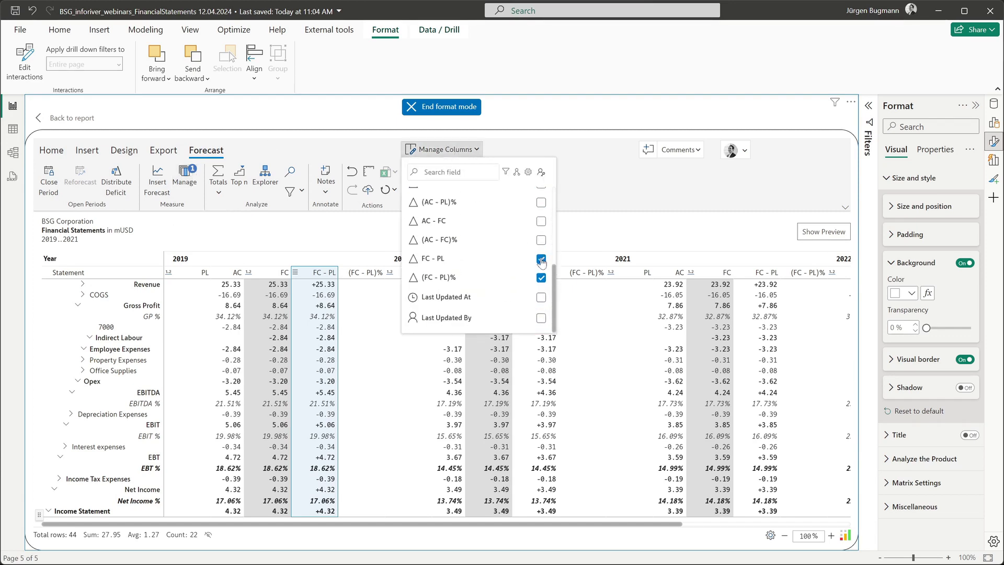
{"action": "left_click", "coordinate": [541, 259]}
{"action": "left_click", "coordinate": [542, 277]}
{"action": "left_click", "coordinate": [578, 173]}
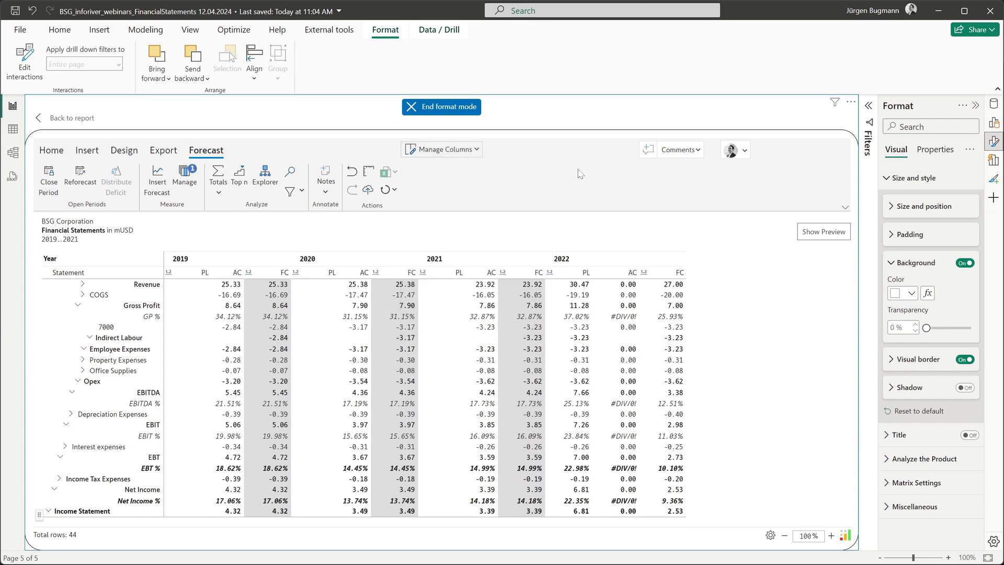
Create a scenario named 'Best Case' with start period Jan, 2022.
{"action": "left_click", "coordinate": [87, 150]}
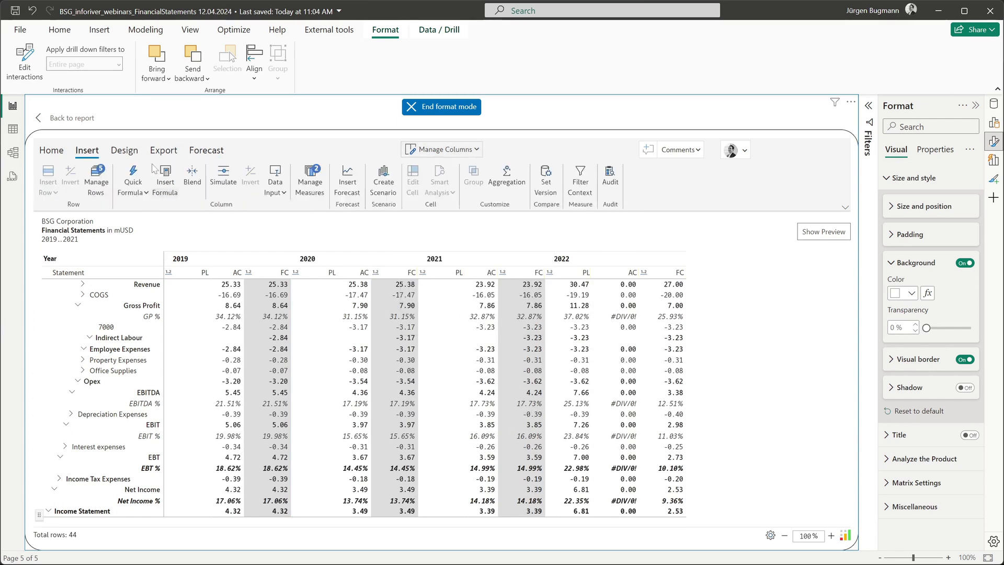
{"action": "left_click", "coordinate": [397, 172]}
{"action": "left_click_drag", "start_coordinate": [390, 306], "coordinate": [321, 307]}
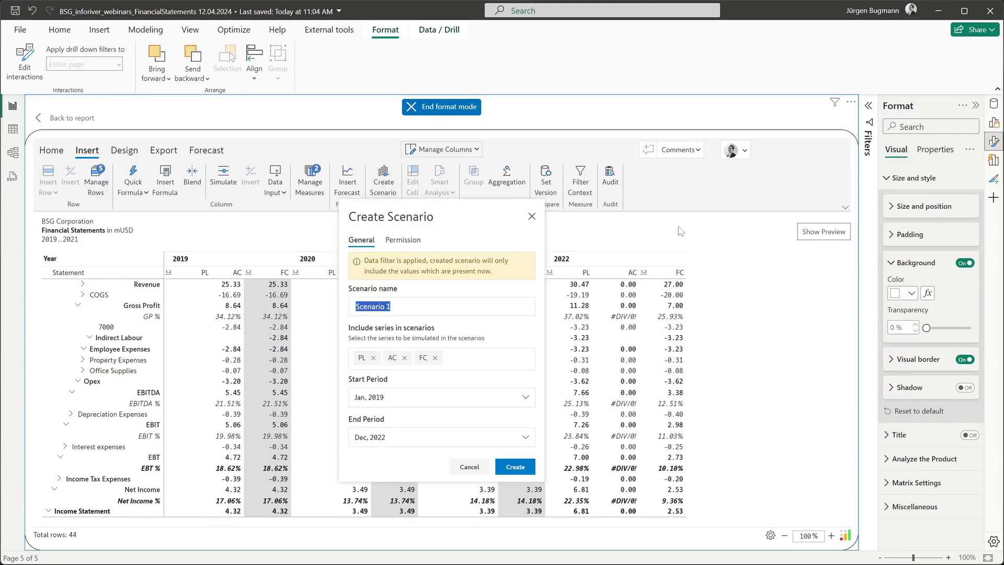
{"action": "type", "text": "Best Case"}
{"action": "left_click", "coordinate": [523, 398]}
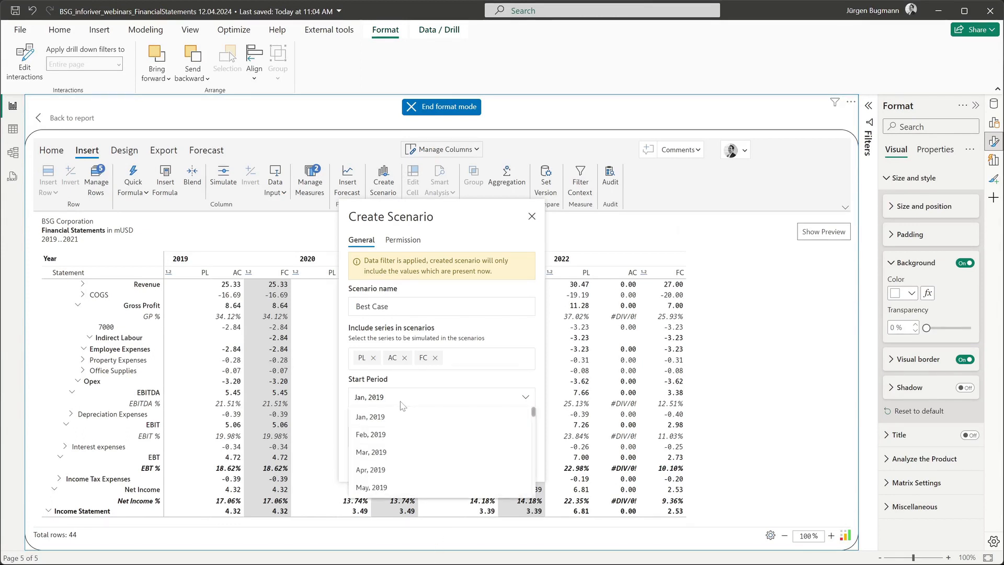
{"action": "left_click_drag", "start_coordinate": [534, 411], "coordinate": [533, 472]}
{"action": "left_click", "coordinate": [464, 466]}
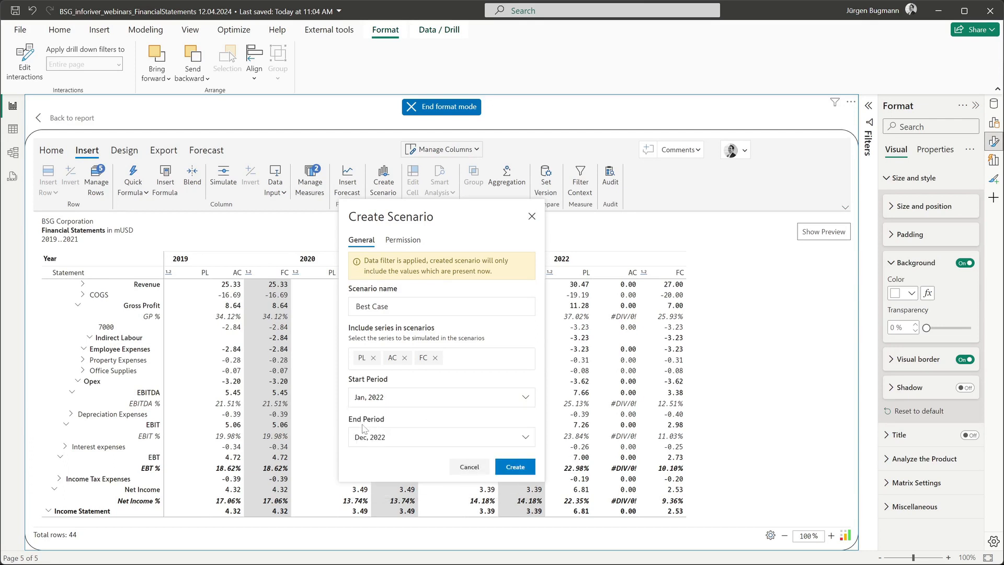
{"action": "left_click", "coordinate": [507, 467]}
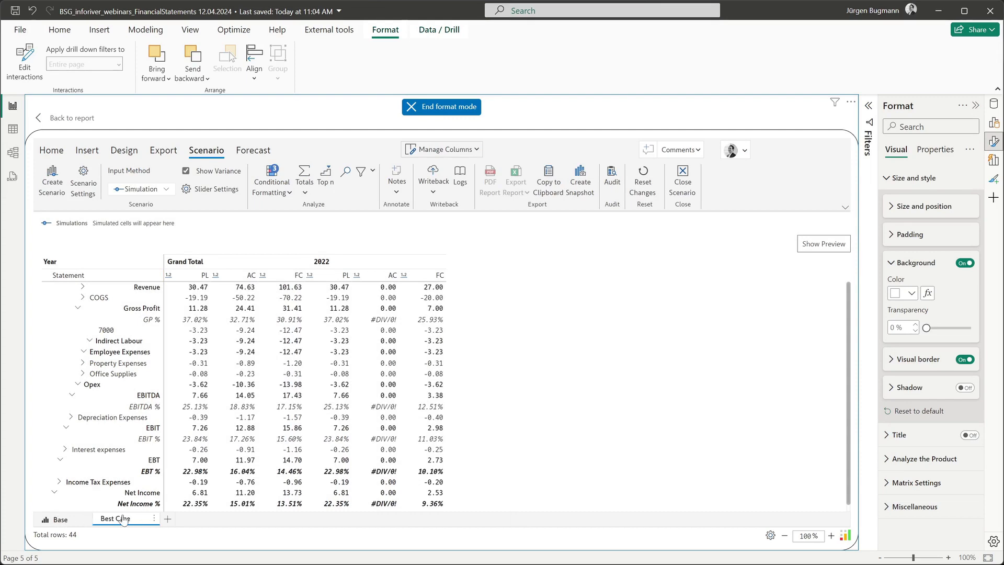
Compare the Base tab, then switch to the Best Case tab with only 2022 and Grand Total.
{"action": "left_click", "coordinate": [62, 519]}
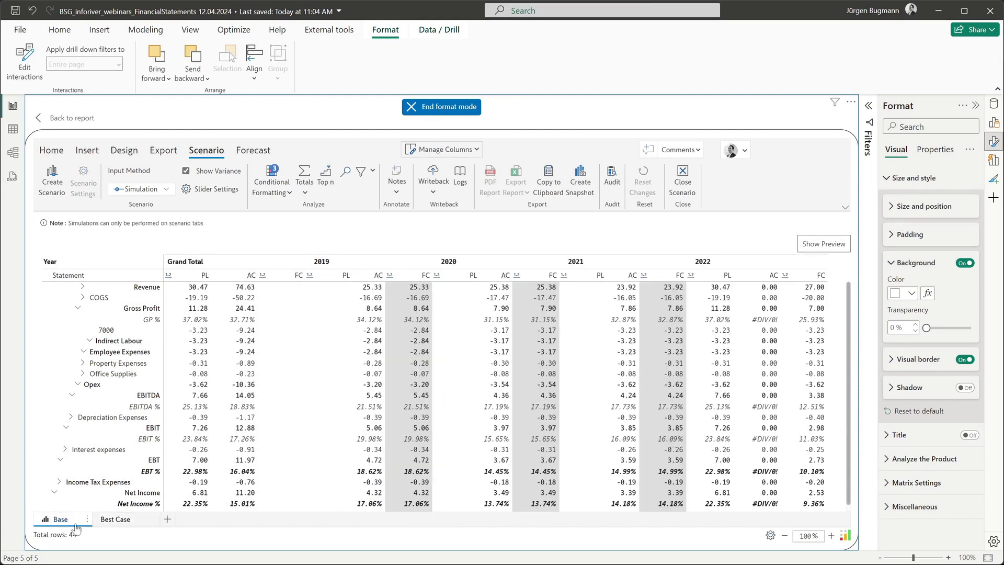
{"action": "scroll", "coordinate": [470, 411], "scroll_direction": "up", "scroll_amount": 1}
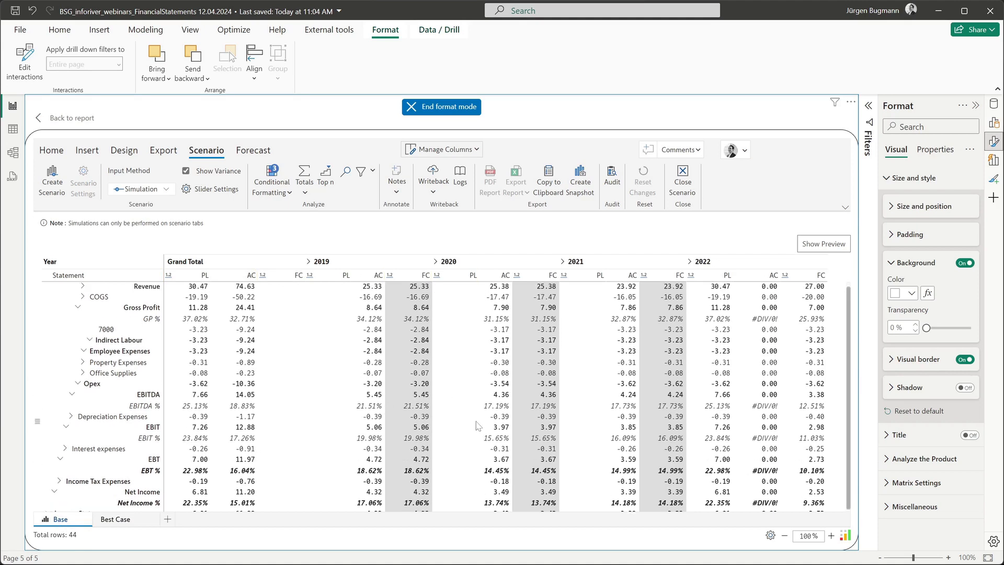
{"action": "left_click", "coordinate": [114, 519]}
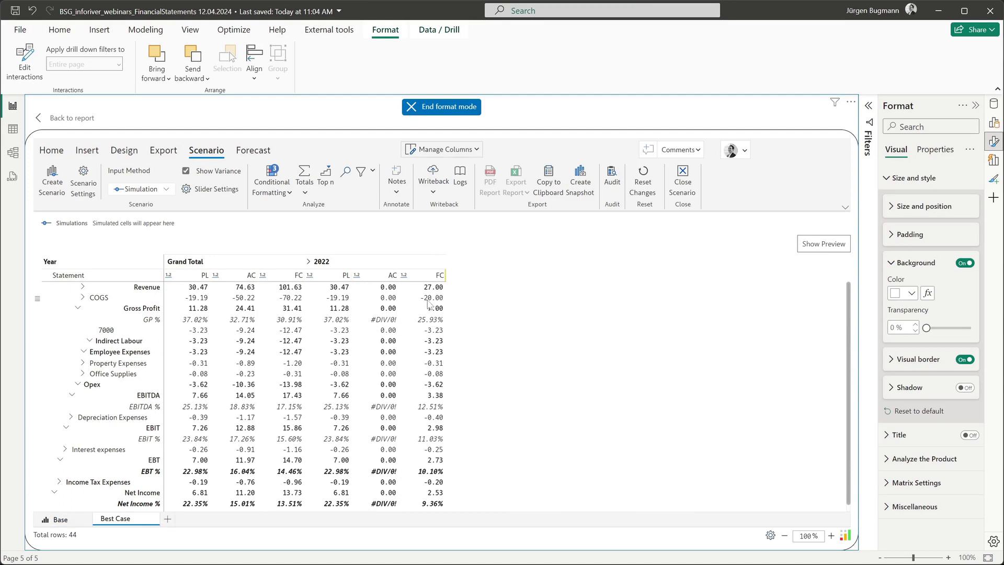
Simulate a 7% increase in 2022 PL Revenue, raising it to 32.60.
{"action": "left_click", "coordinate": [340, 288]}
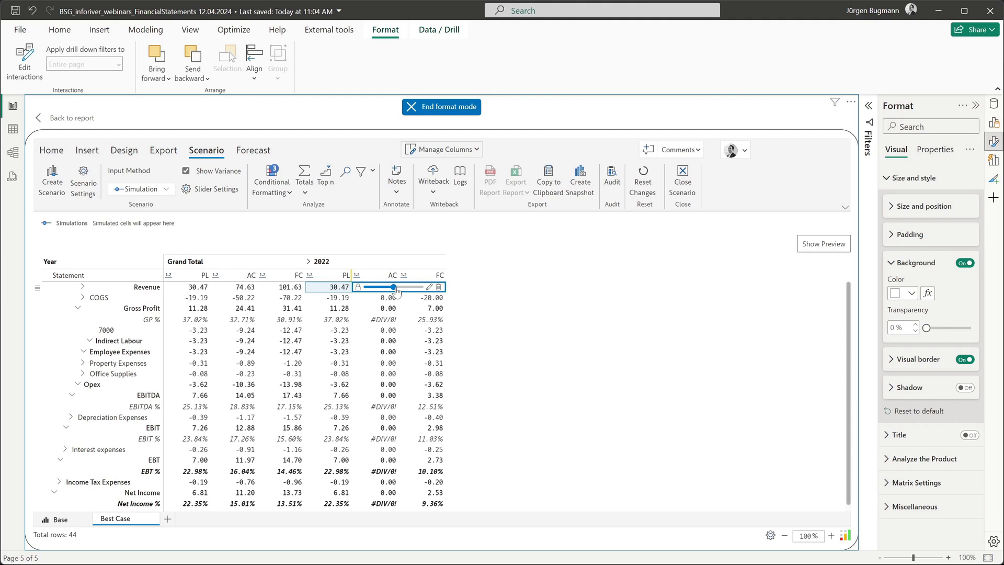
{"action": "left_click", "coordinate": [398, 319]}
{"action": "left_click", "coordinate": [343, 288]}
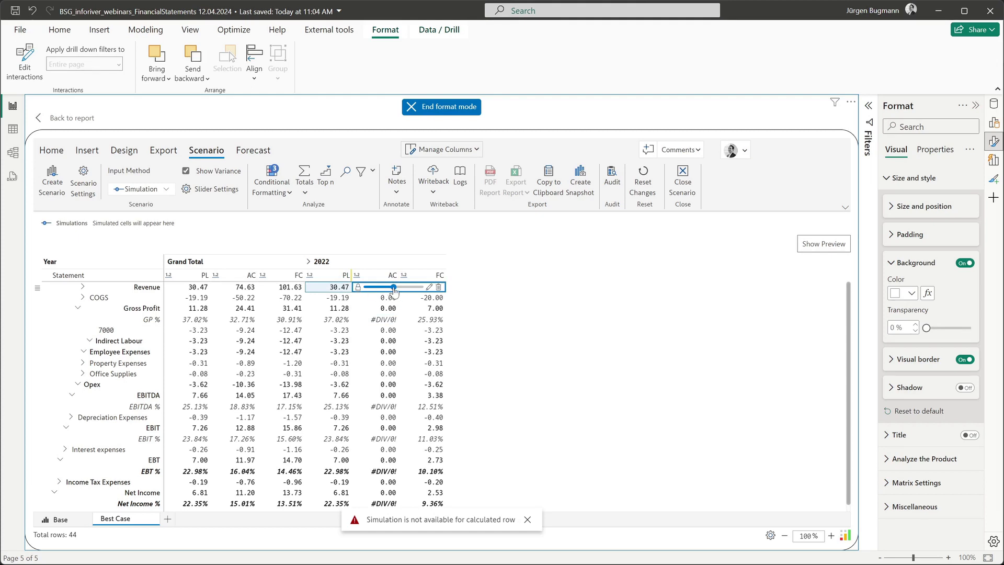
{"action": "left_click_drag", "start_coordinate": [393, 291], "coordinate": [395, 292]}
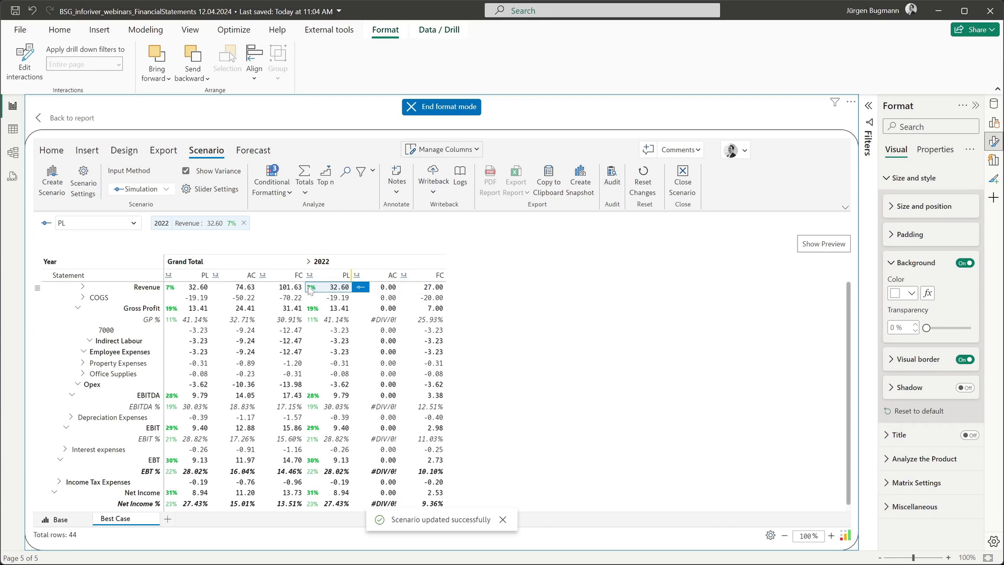
Simulate a 4% increase in 2022 FC Revenue to 28.08, then return to Base.
{"action": "left_click", "coordinate": [425, 290]}
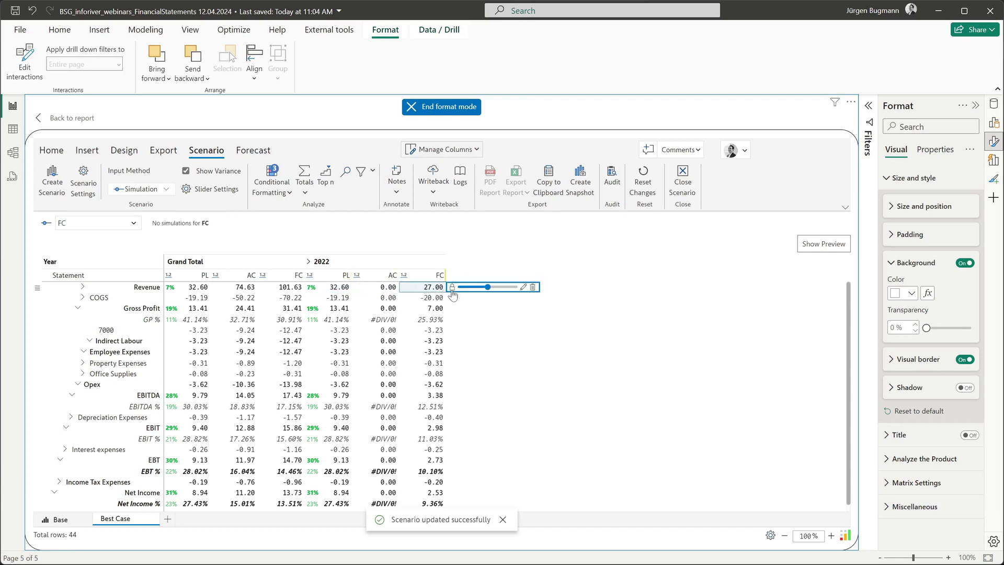
{"action": "left_click_drag", "start_coordinate": [487, 288], "coordinate": [489, 292]}
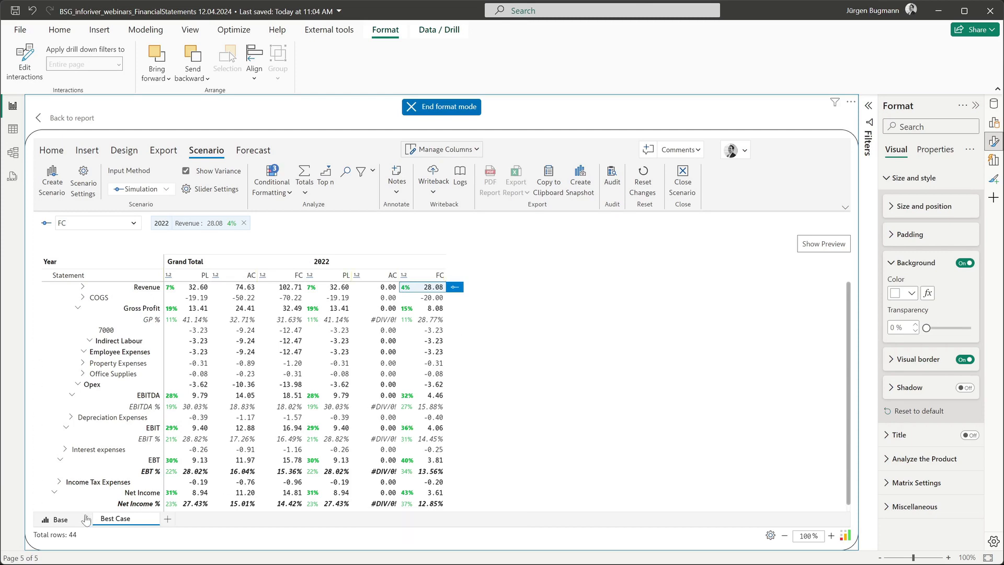
{"action": "left_click", "coordinate": [60, 524]}
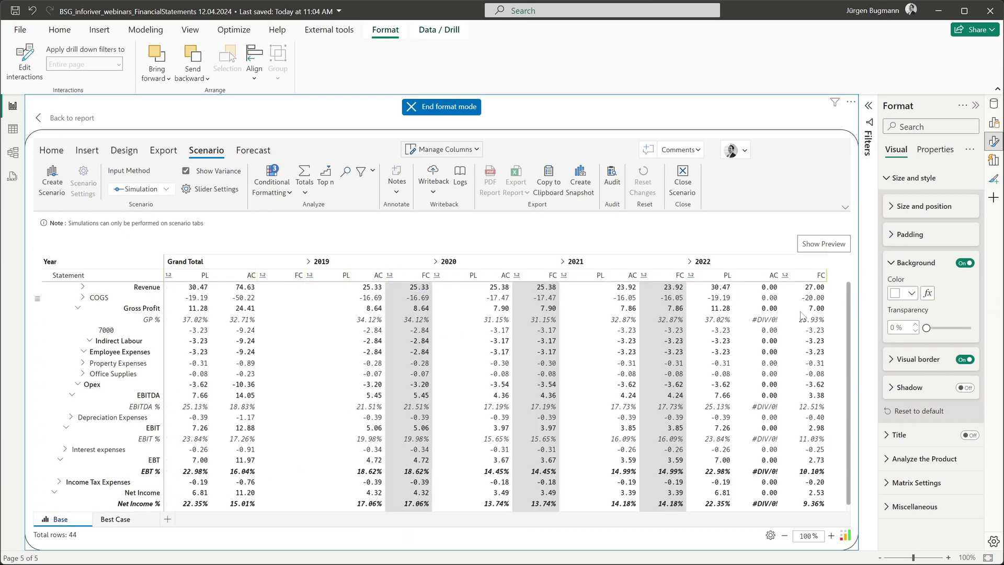
Return to the Best Case tab, then advance the PowerPoint slide show to the BSG Group logo slide.
{"action": "left_click", "coordinate": [124, 526]}
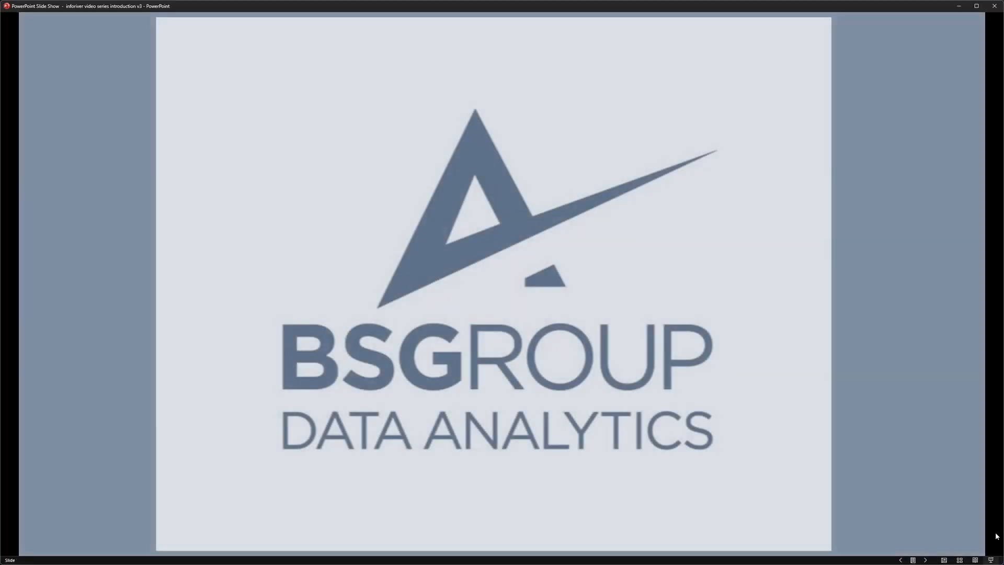
{"action": "key", "text": "Right"}
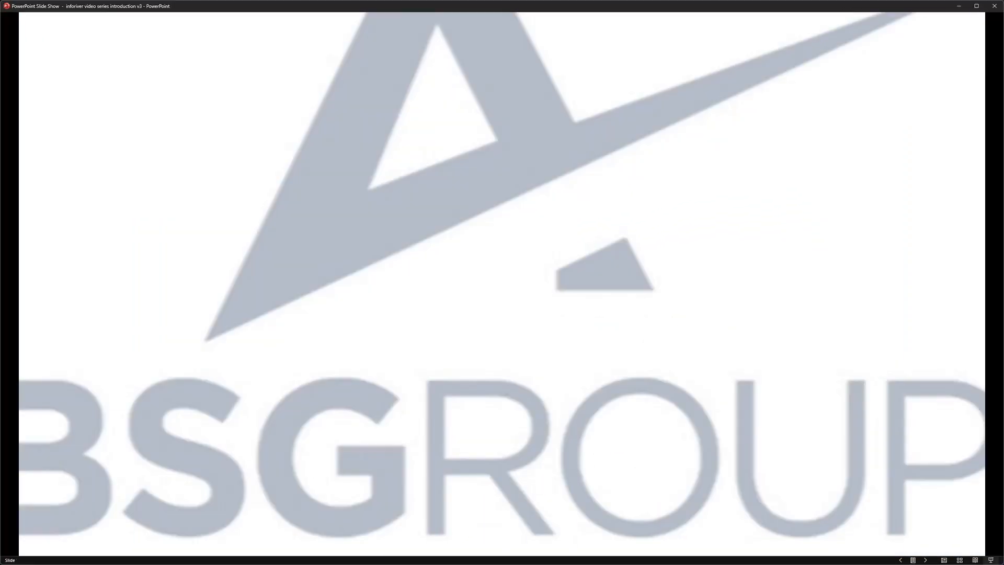